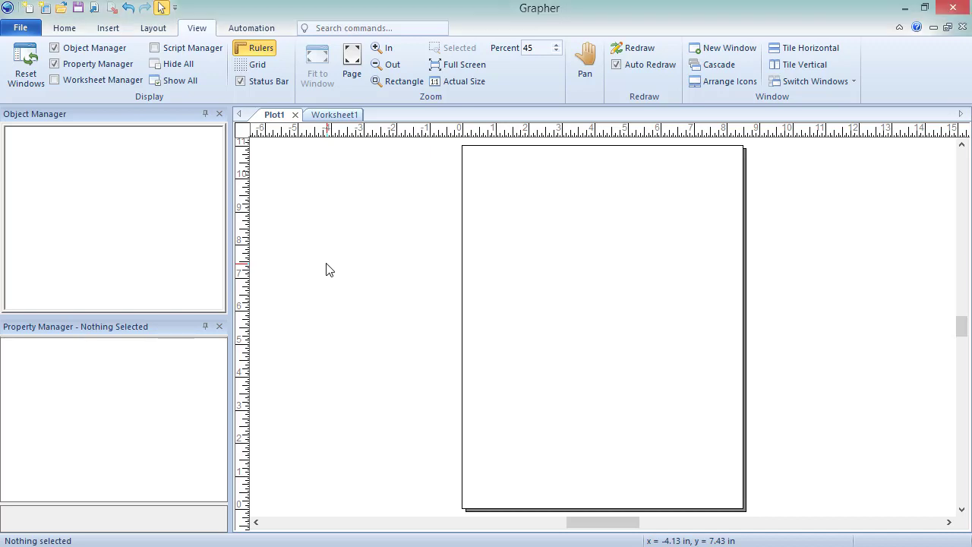
- Open the DataFMT.xlsx sample workbook from the Samples folder as a new worksheet
click(26, 27)
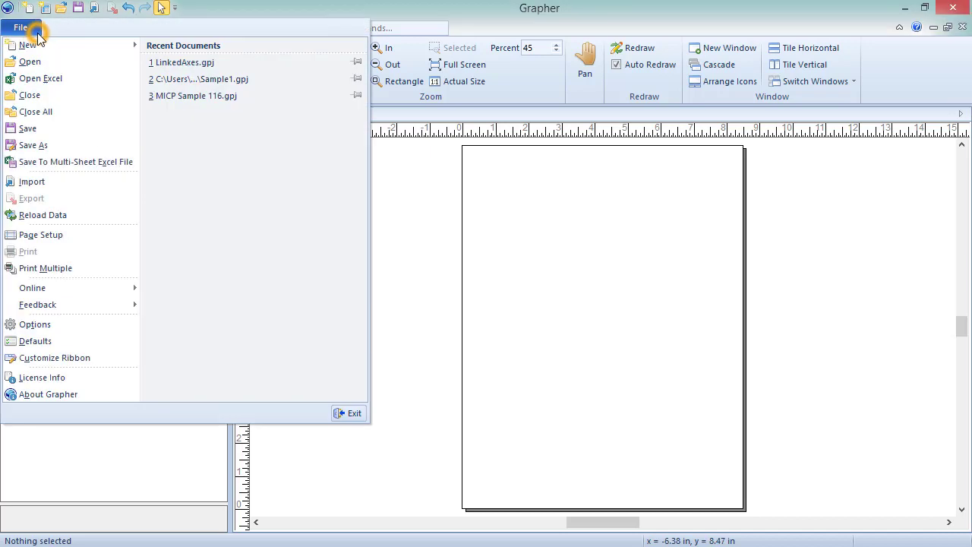
click(88, 60)
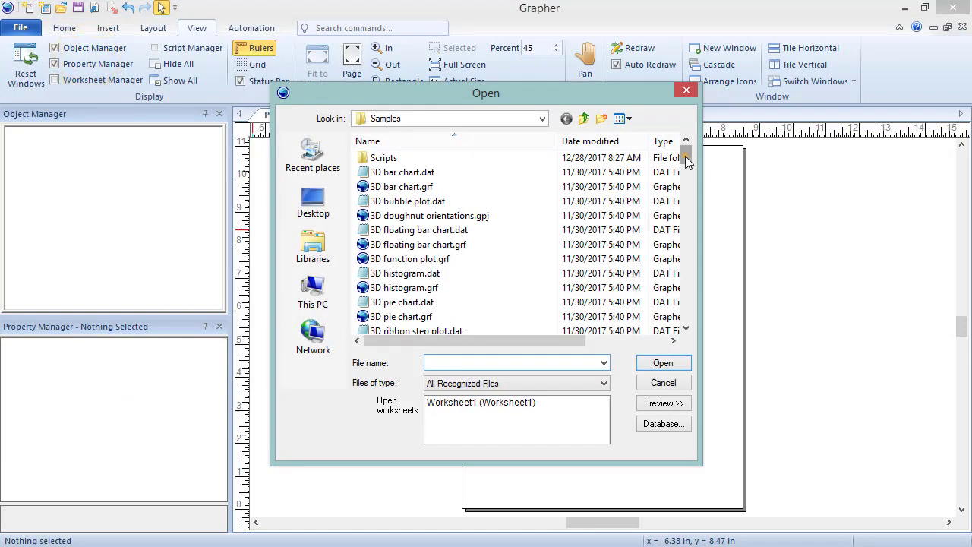
drag(687, 158, 685, 210)
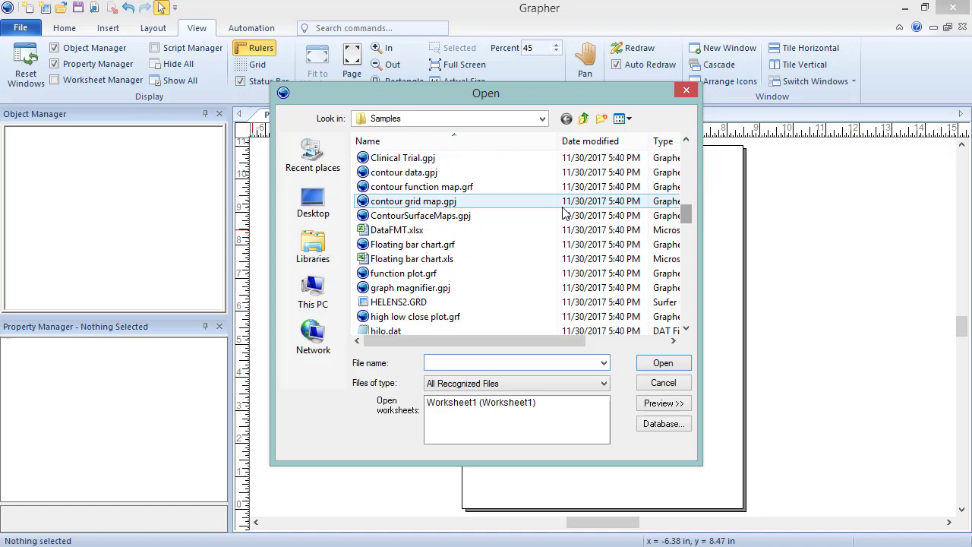
click(505, 231)
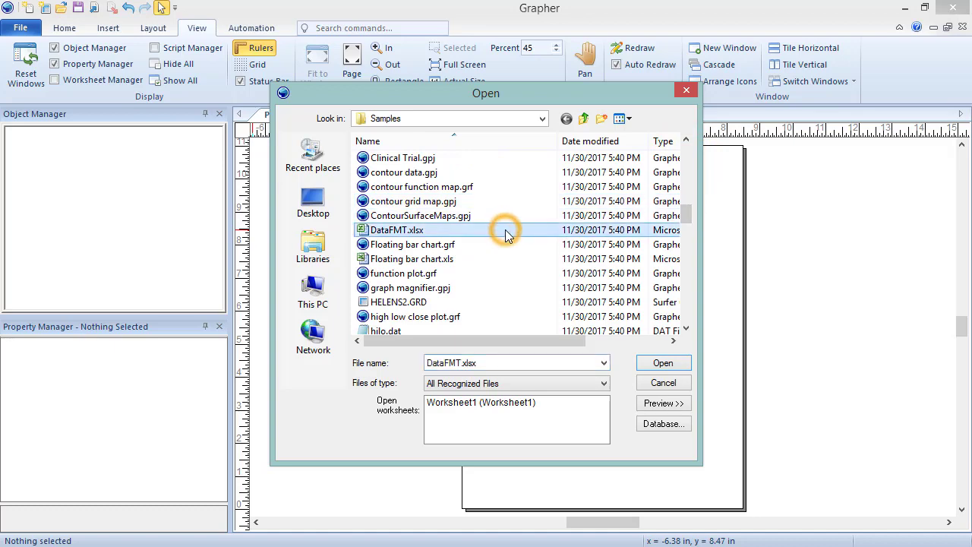
click(649, 366)
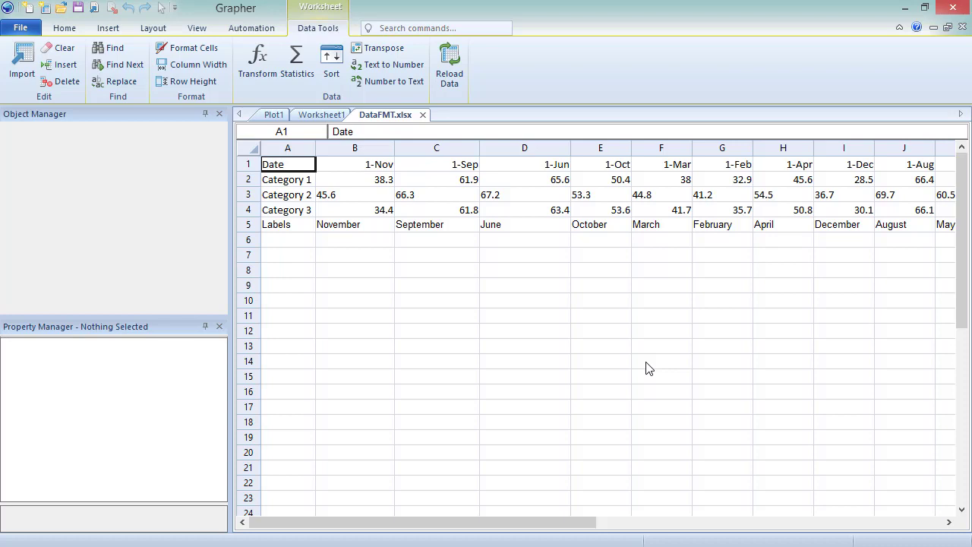
- Select every cell and transpose them so Date, Category 1–3 and Labels become columns
click(245, 148)
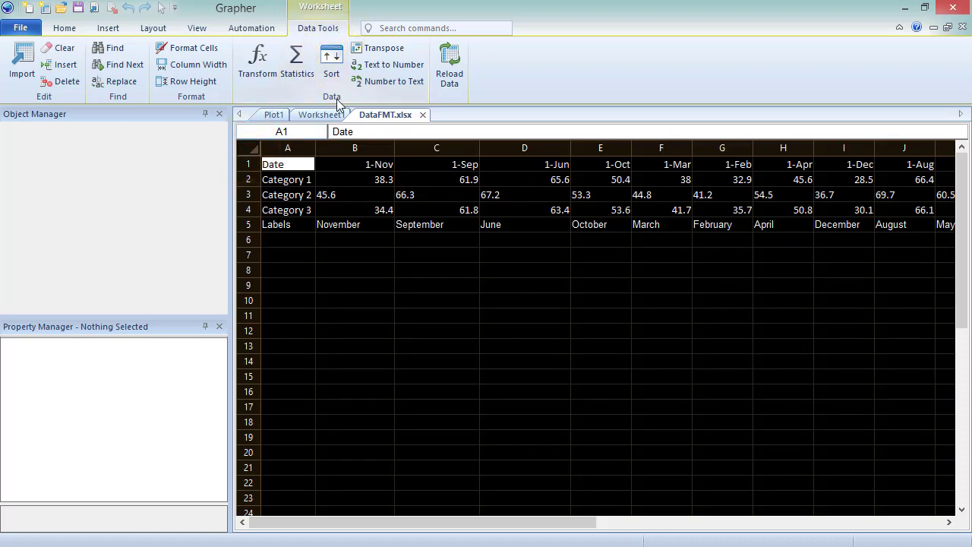
click(402, 55)
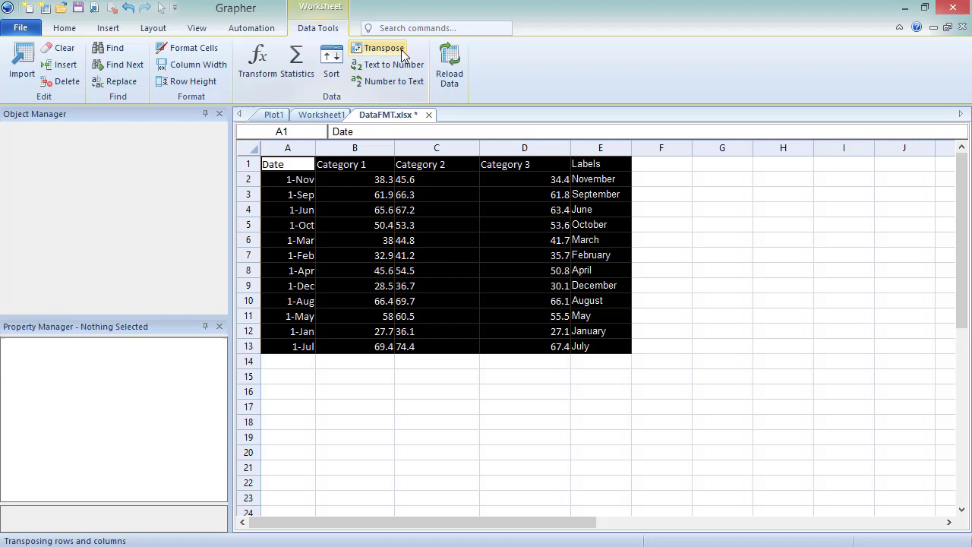
click(360, 395)
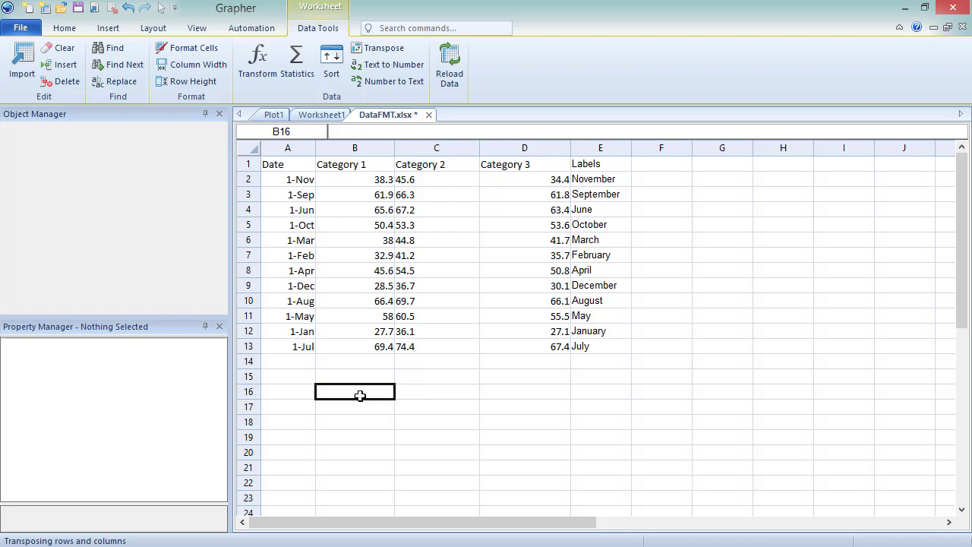
click(426, 179)
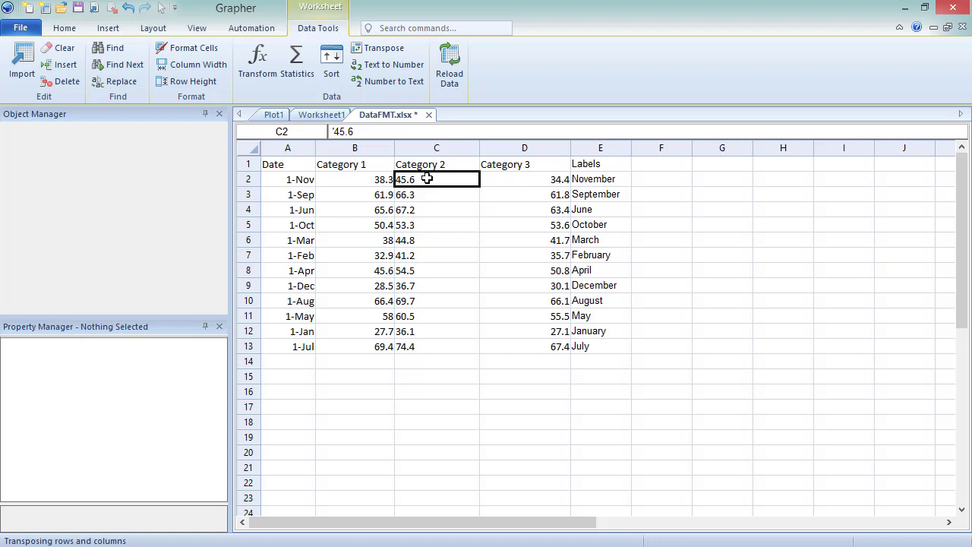
- Convert the Category 2 column C values from text to numbers, then check C2
key(Down)
click(447, 147)
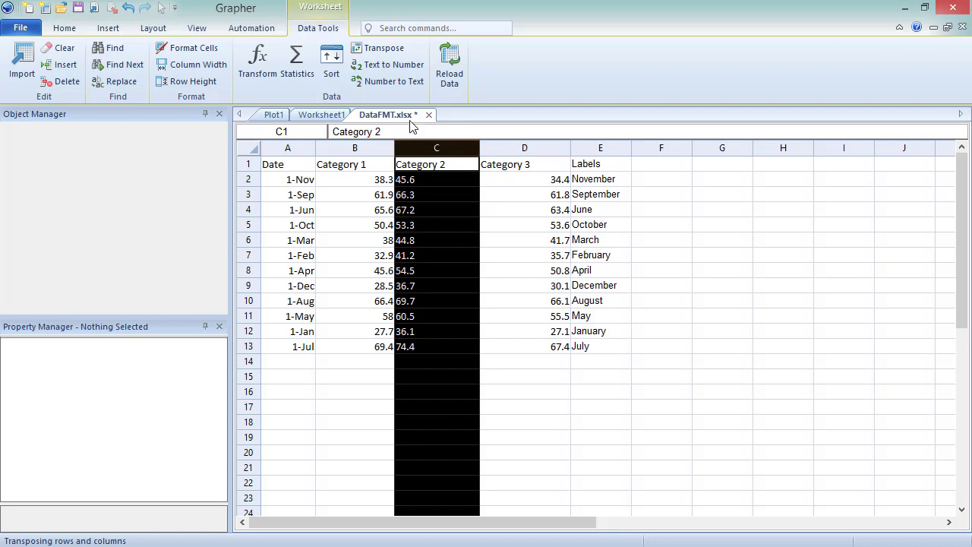
click(341, 32)
click(409, 73)
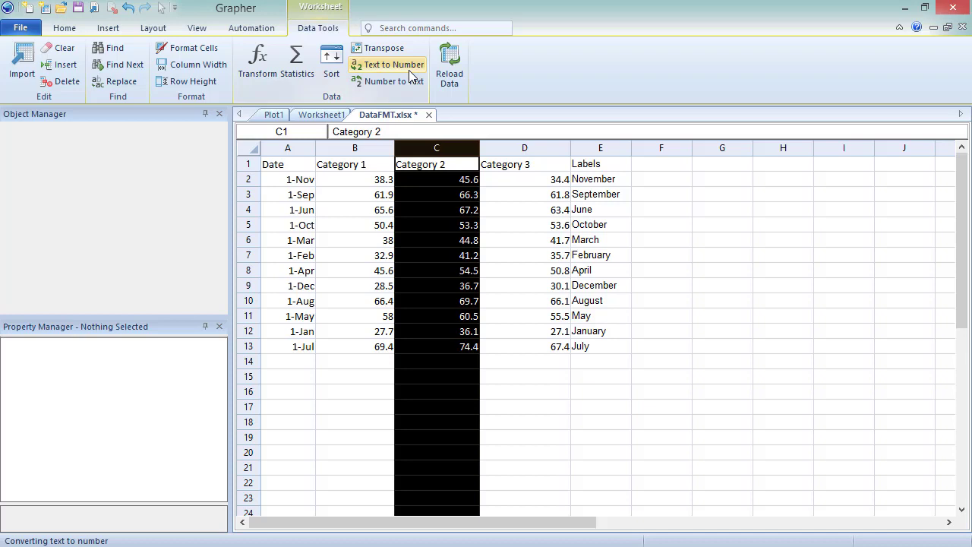
click(428, 179)
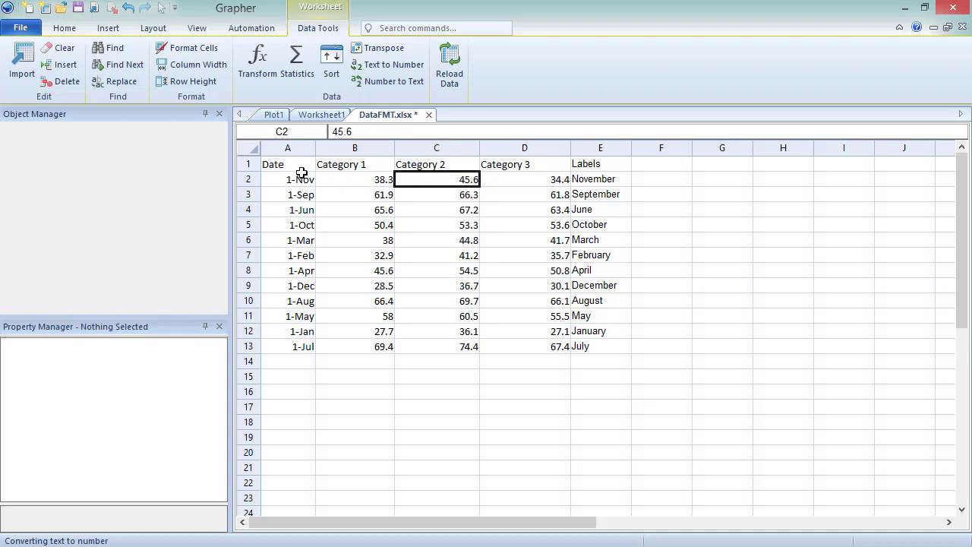
- Select the dates in column A and bring up Format Cells, showing [$-409]d-MMM
drag(300, 179, 289, 341)
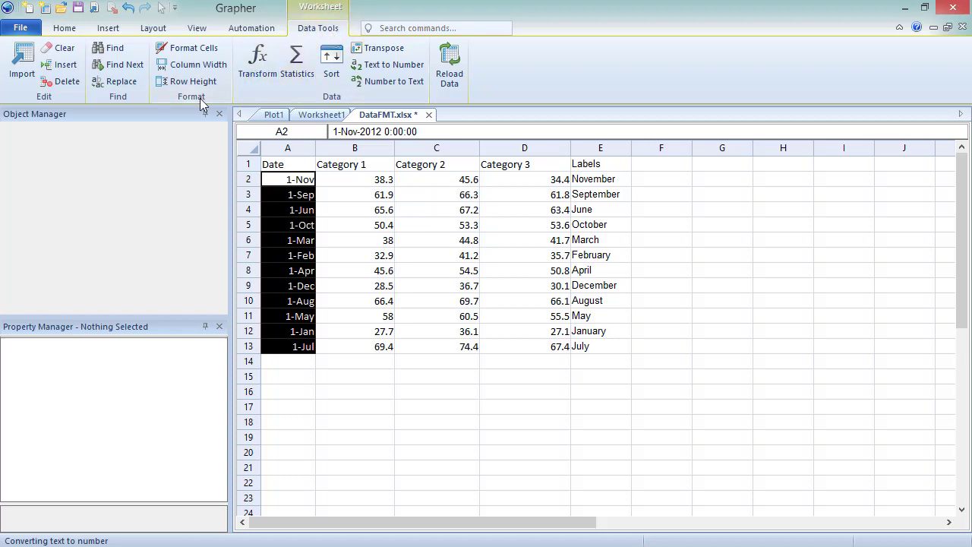
click(193, 48)
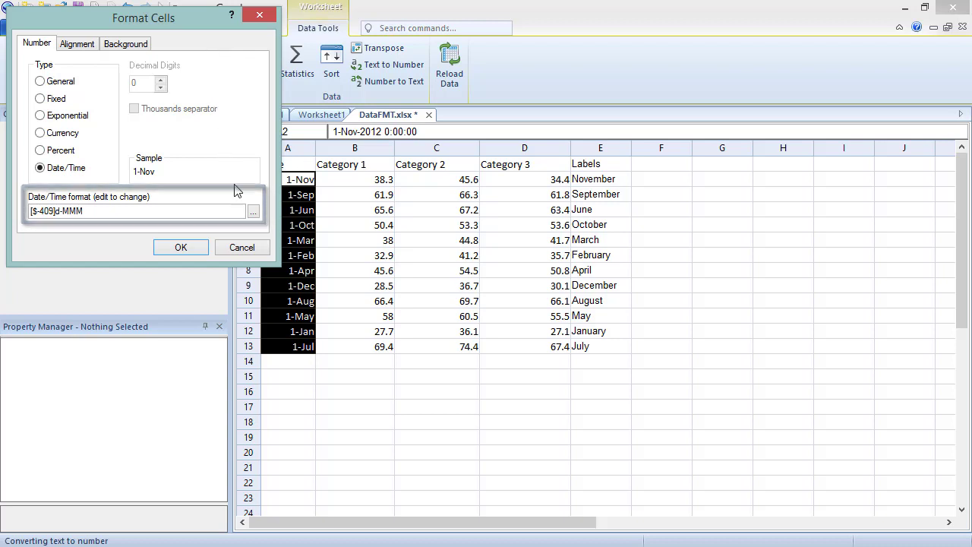
- Clear the old date format code and insert the English (Australia) locale code
click(252, 217)
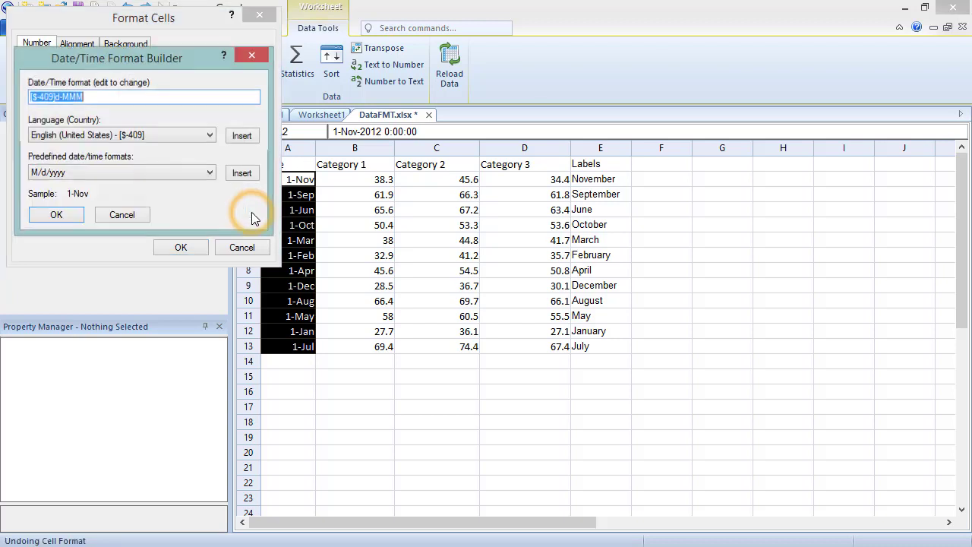
click(120, 98)
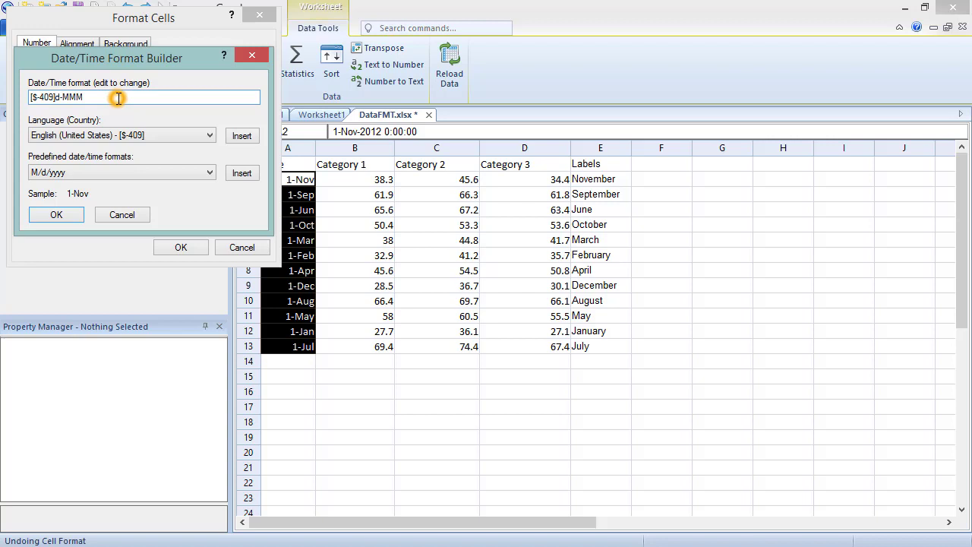
double_click(121, 98)
key(Delete)
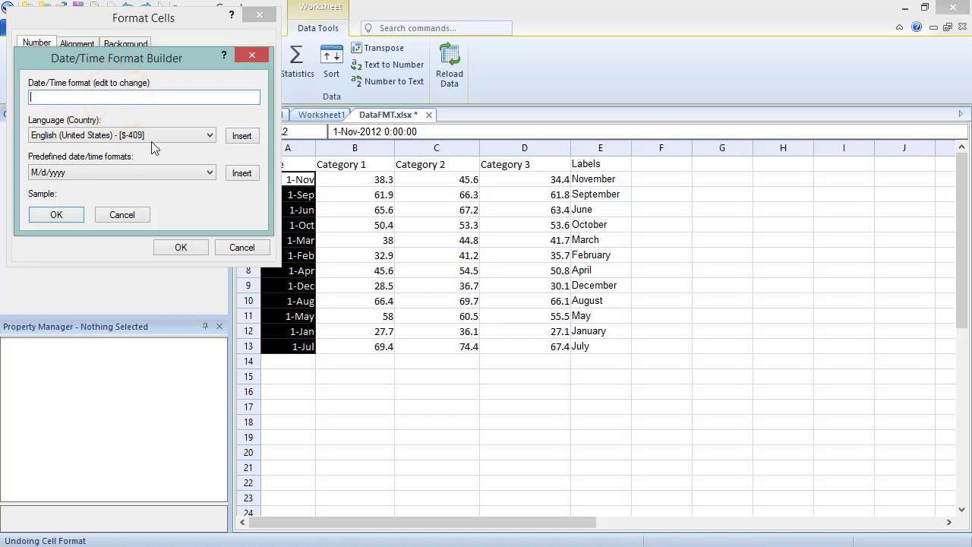
click(211, 137)
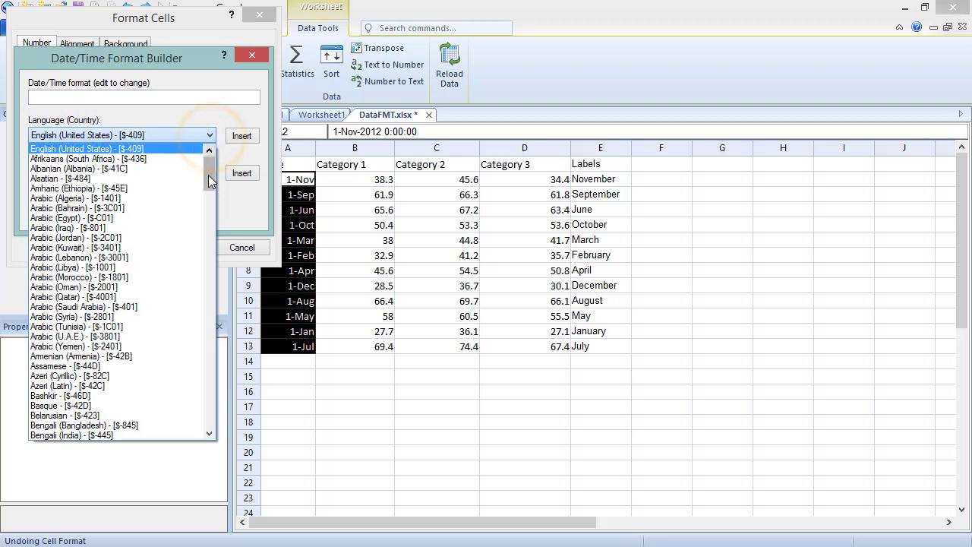
drag(209, 161, 209, 224)
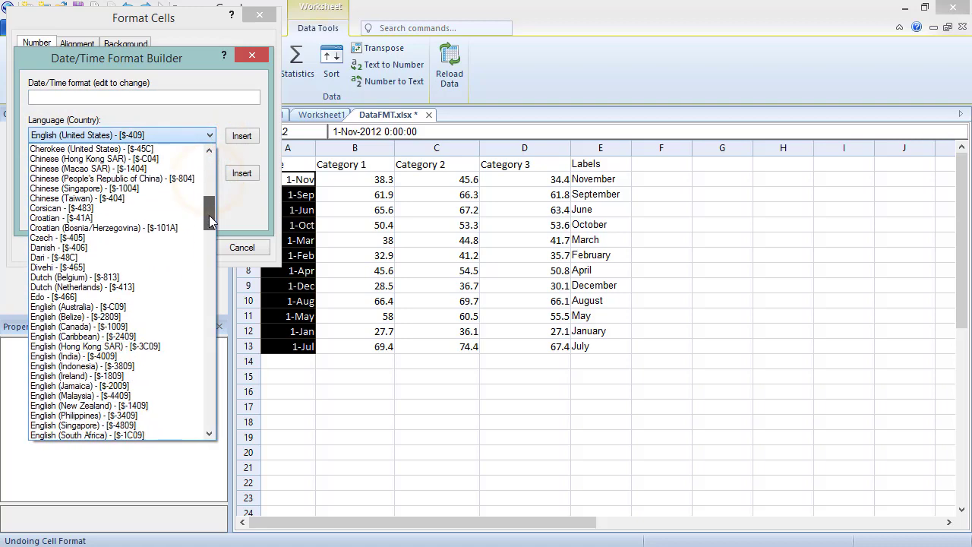
click(185, 306)
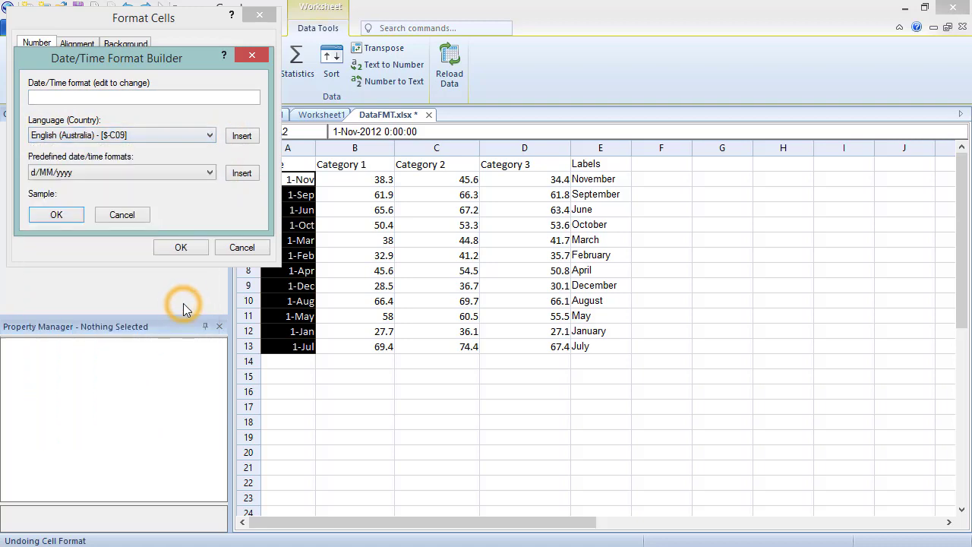
click(242, 136)
- Append d/MM/yyyy to the format and accept it, giving sample 1/11/2012
click(225, 96)
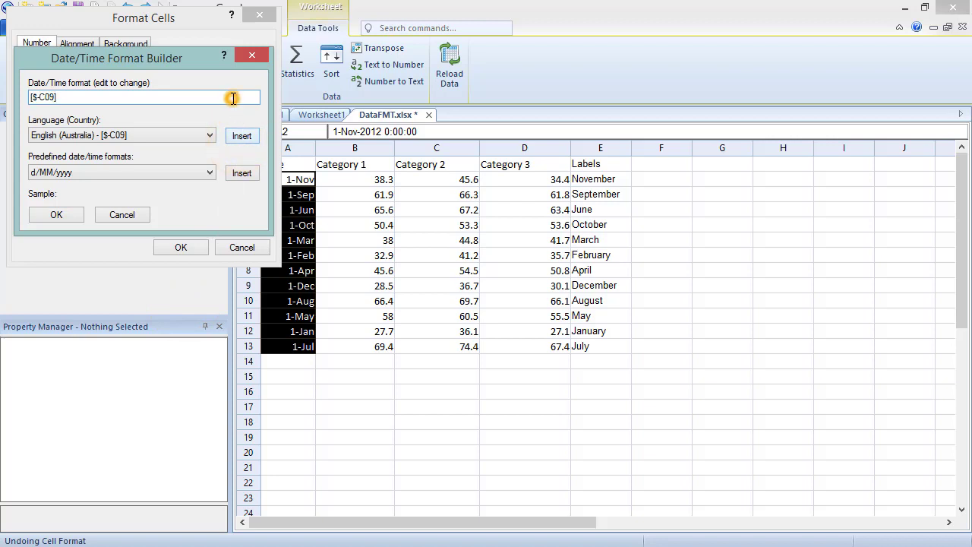
click(210, 173)
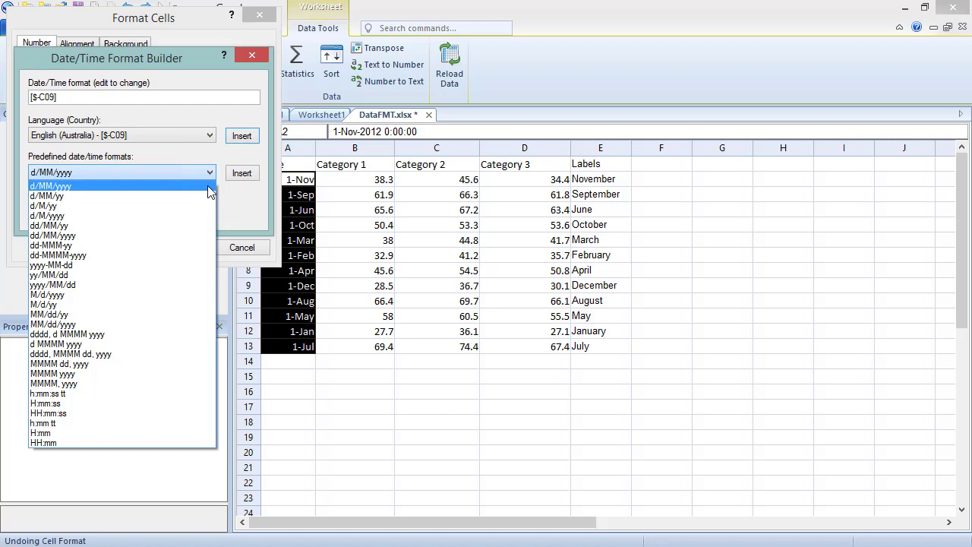
click(209, 175)
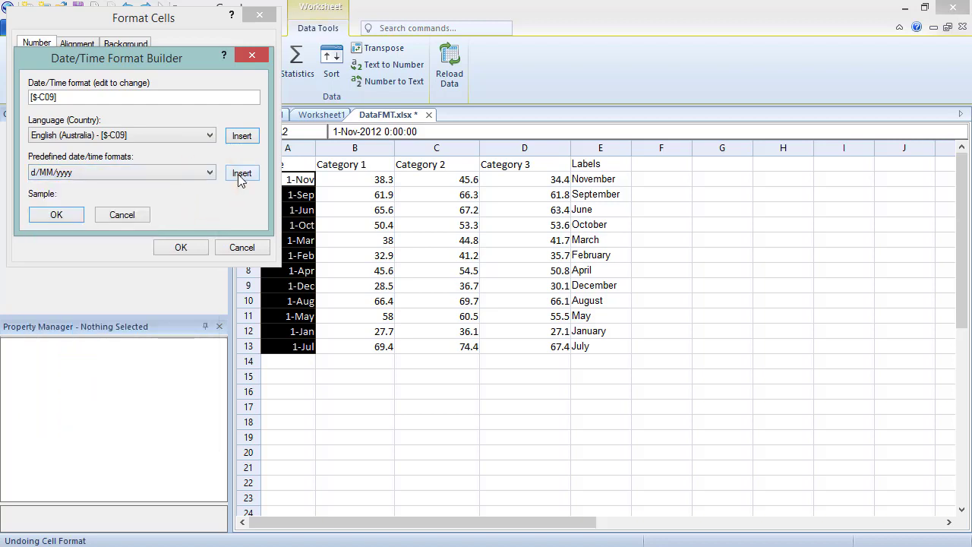
click(240, 175)
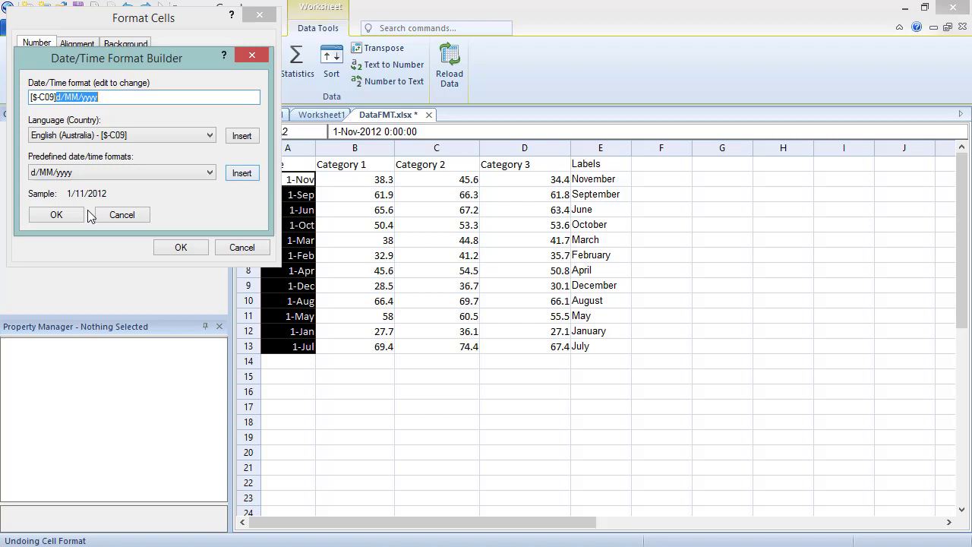
click(56, 215)
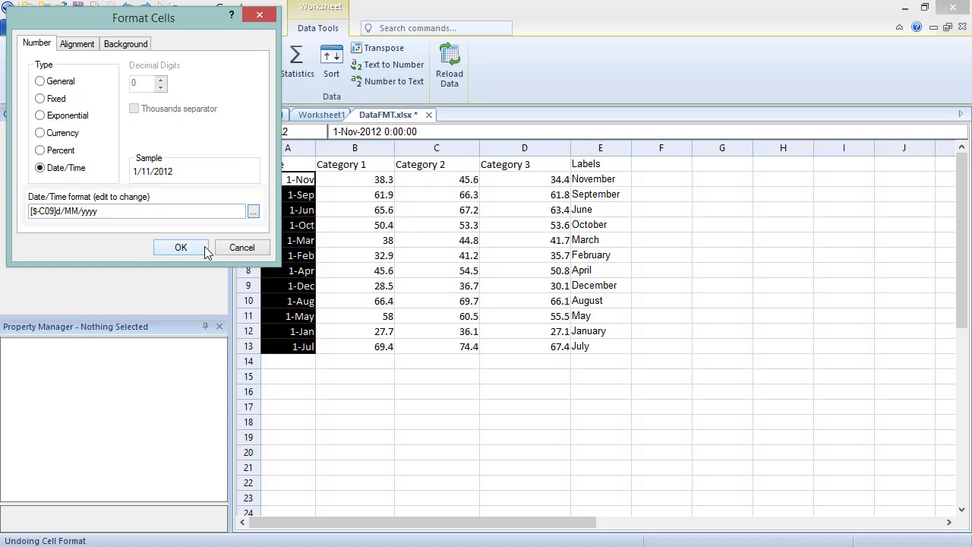
- Apply the [$-C09]d/MM/yyyy format so column A shows dates like 1/11/2012
click(181, 248)
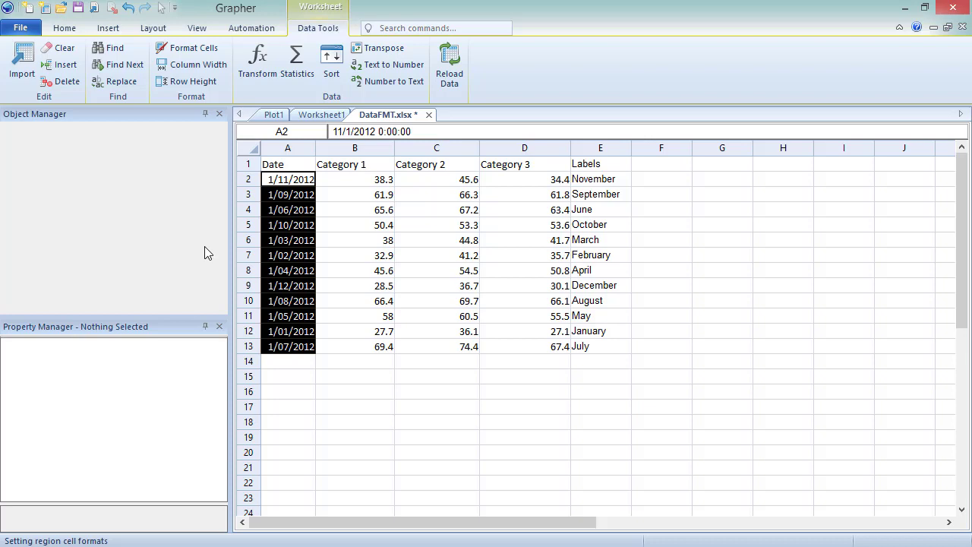
- Sort the whole table ascending by Date, with labels in the first row
click(253, 147)
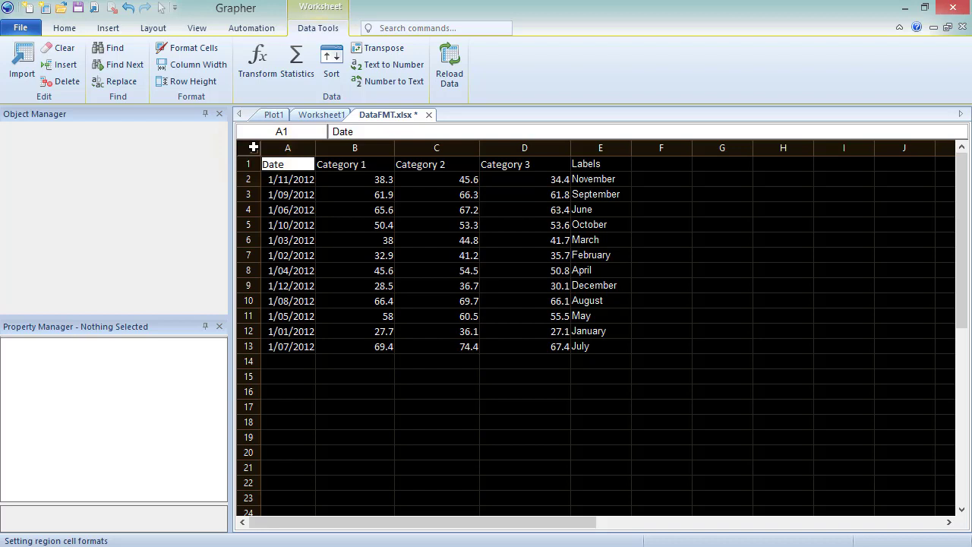
click(332, 74)
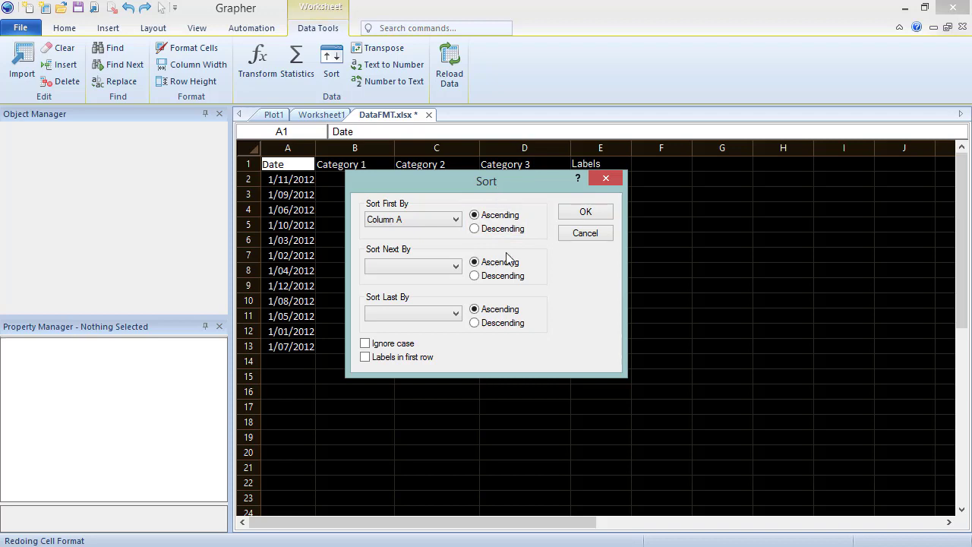
click(403, 361)
click(585, 212)
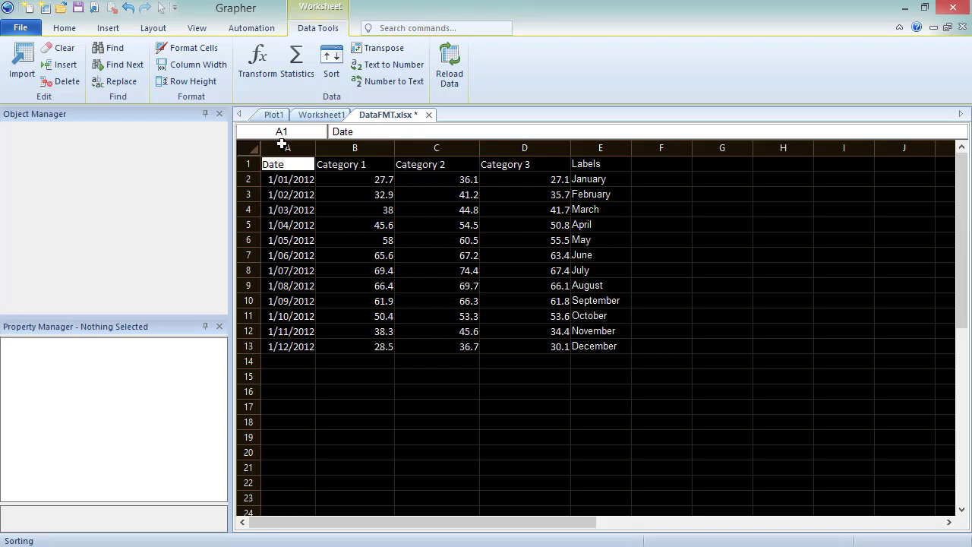
- Select the Date and Category 1–3 columns and bring up the basic graph gallery
drag(281, 145, 489, 153)
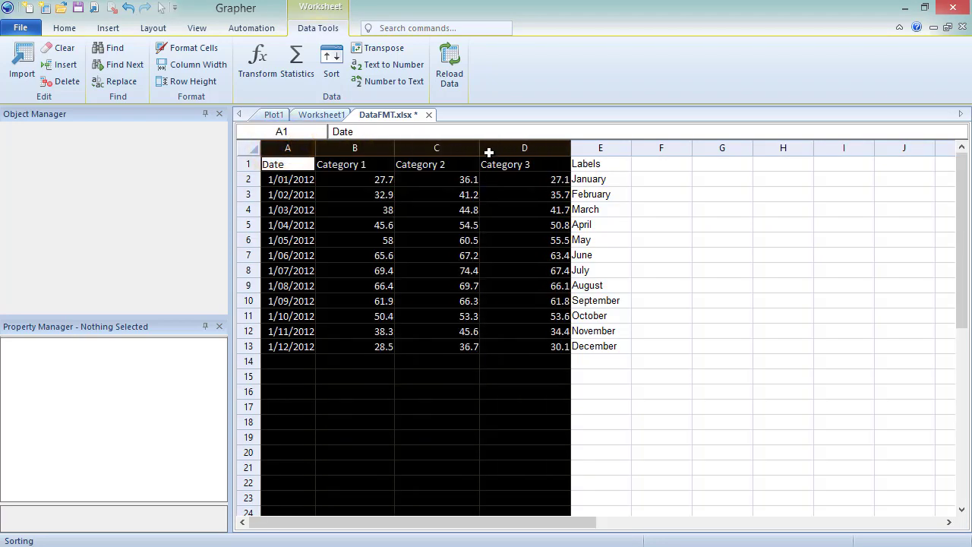
click(64, 28)
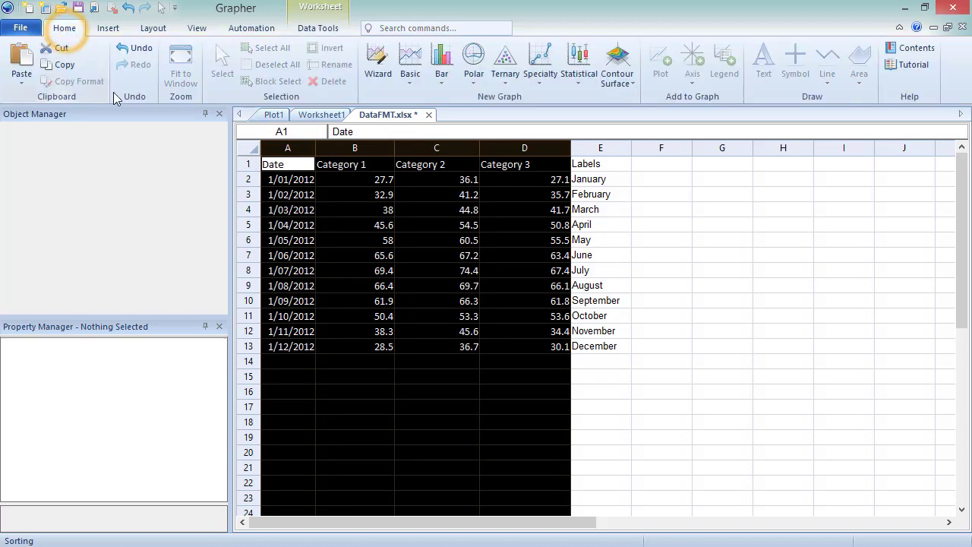
click(416, 82)
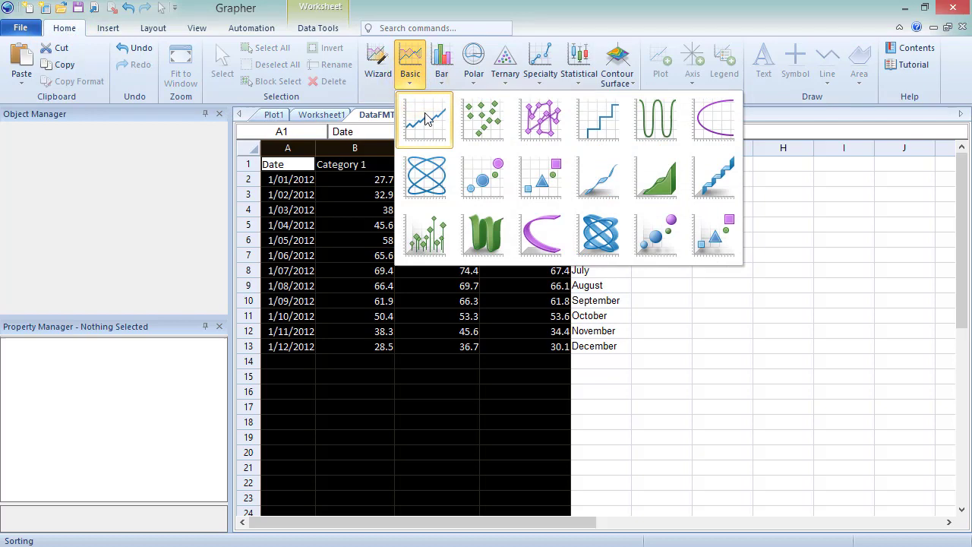
- Create a line plot from the selected columns and fit the page to the window
click(427, 118)
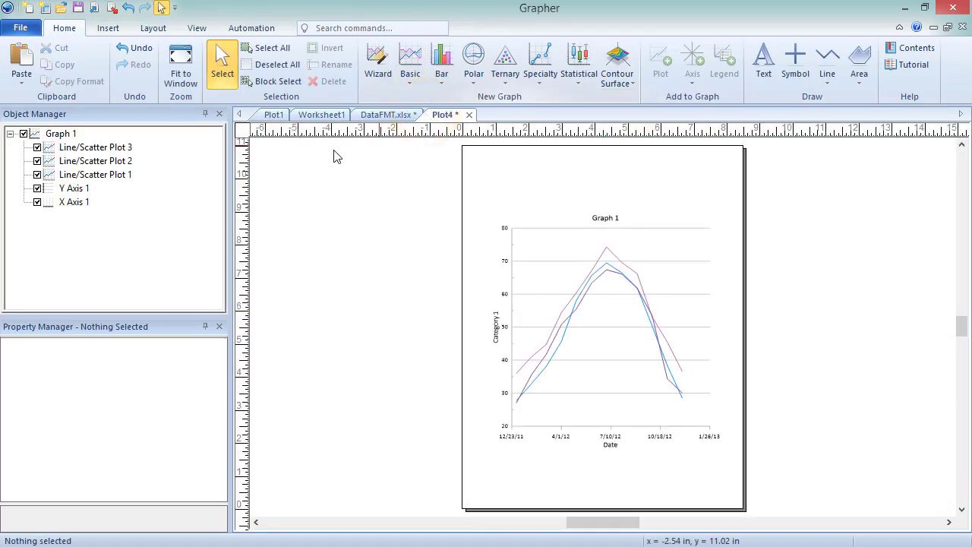
click(179, 79)
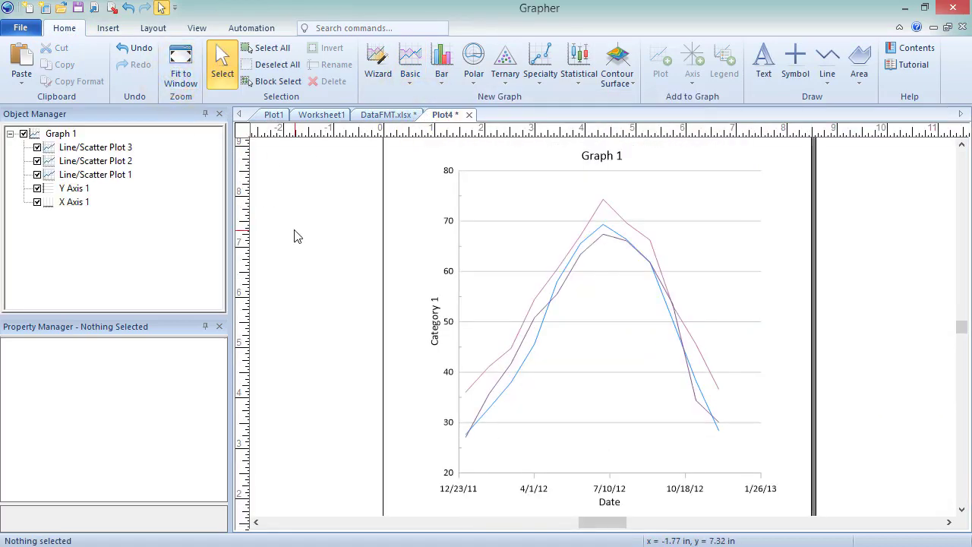